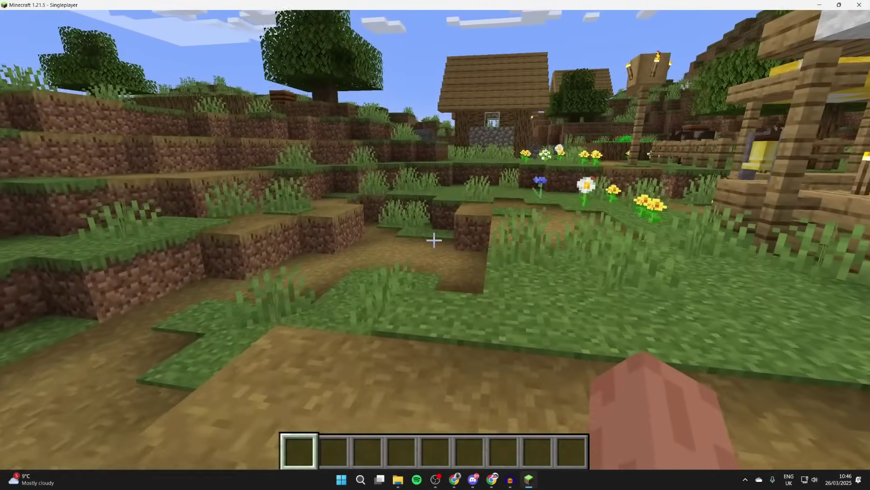
pyautogui.press('w')
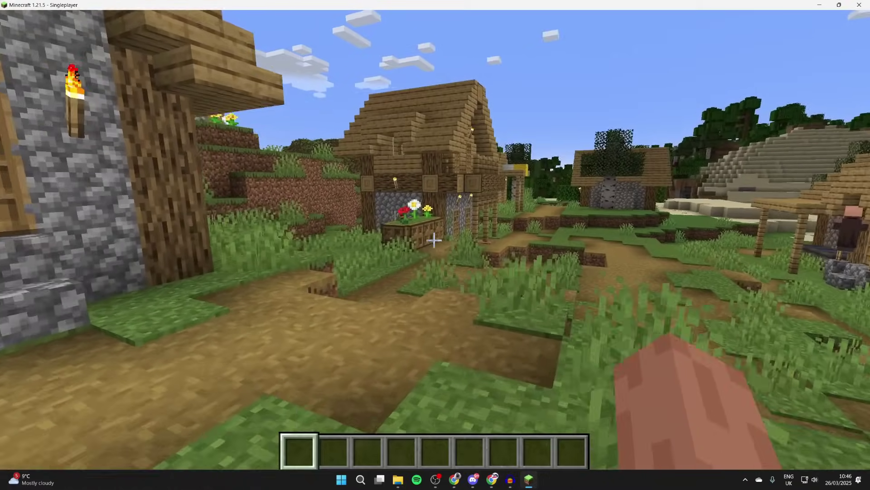
pyautogui.press('w')
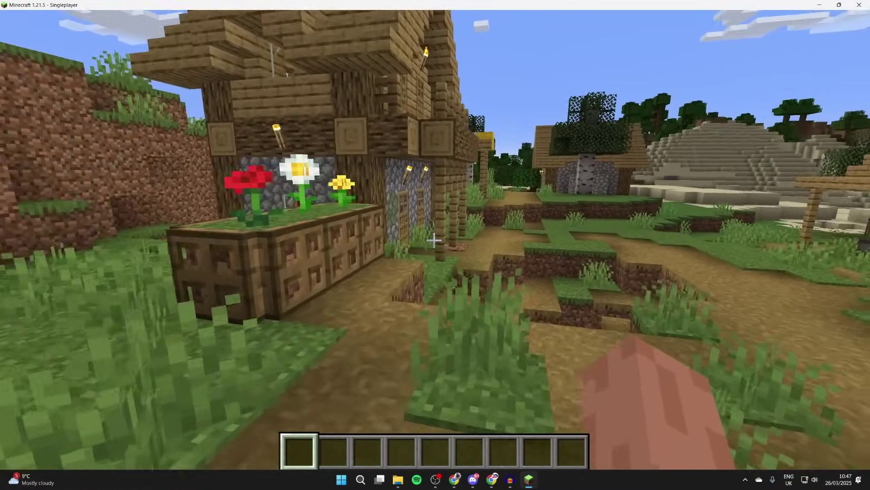
pyautogui.press('w')
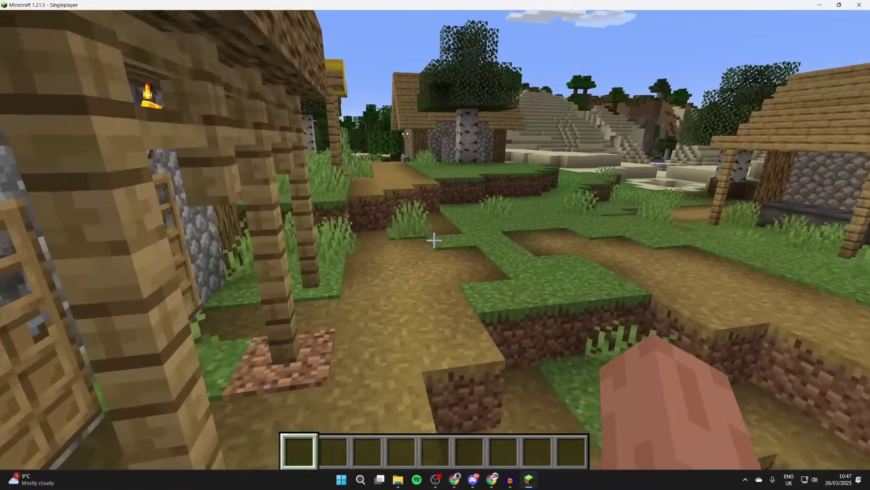
# Save and quit the current world to the title screen, and quit Minecraft
pyautogui.press('Escape')
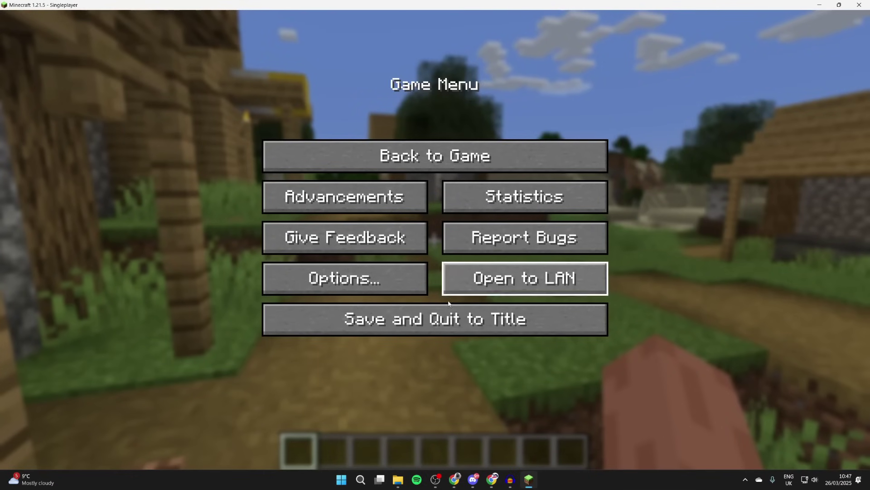
pyautogui.click(448, 311)
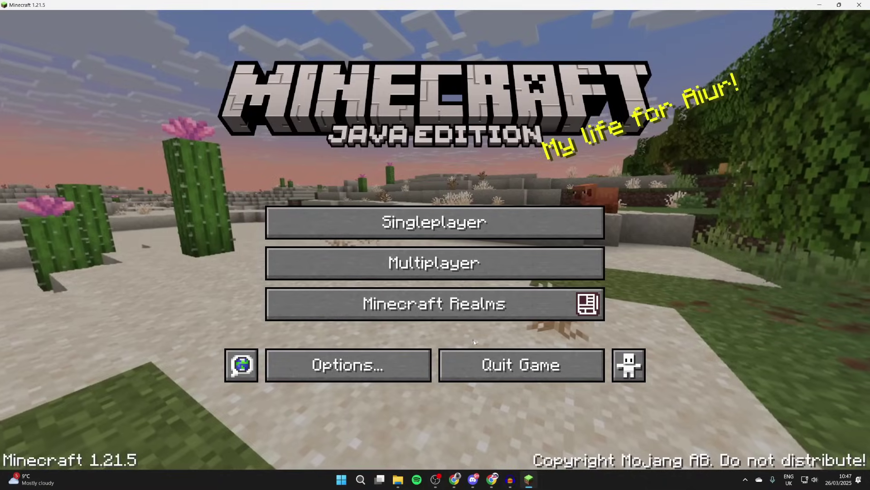
pyautogui.click(487, 352)
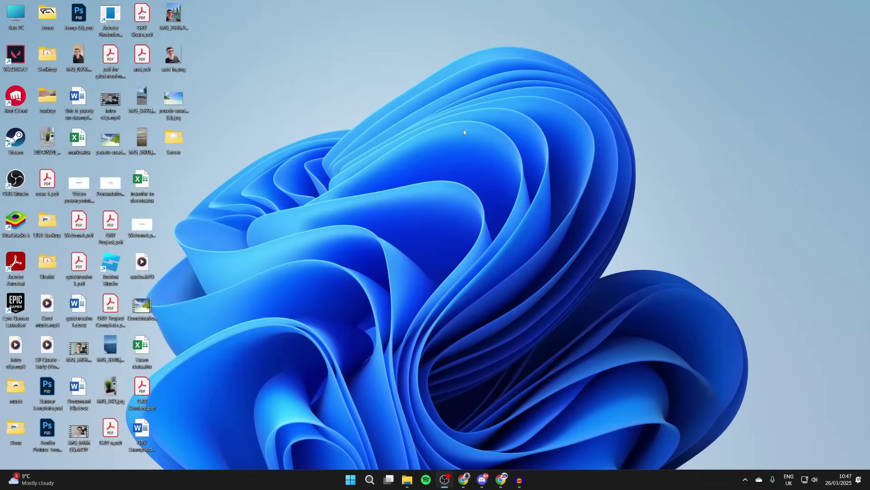
# Switch to the Chrome browser and search Google for "fabric"
pyautogui.click(499, 481)
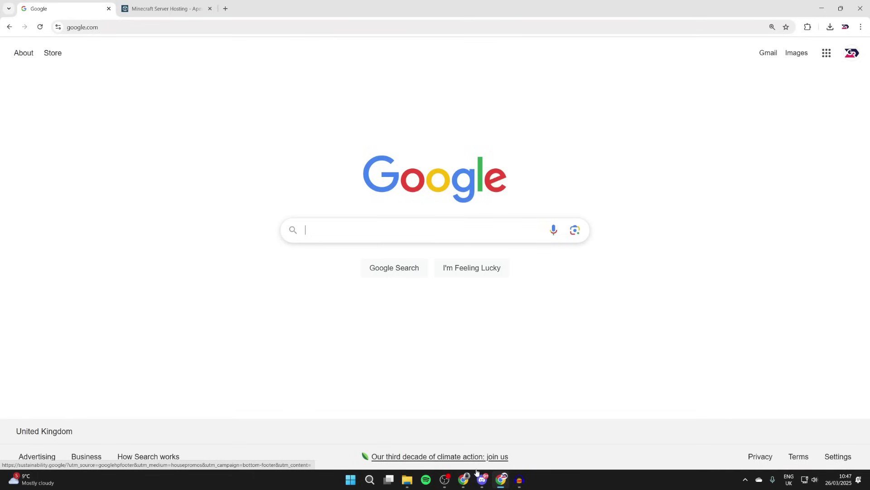
pyautogui.write('fabric')
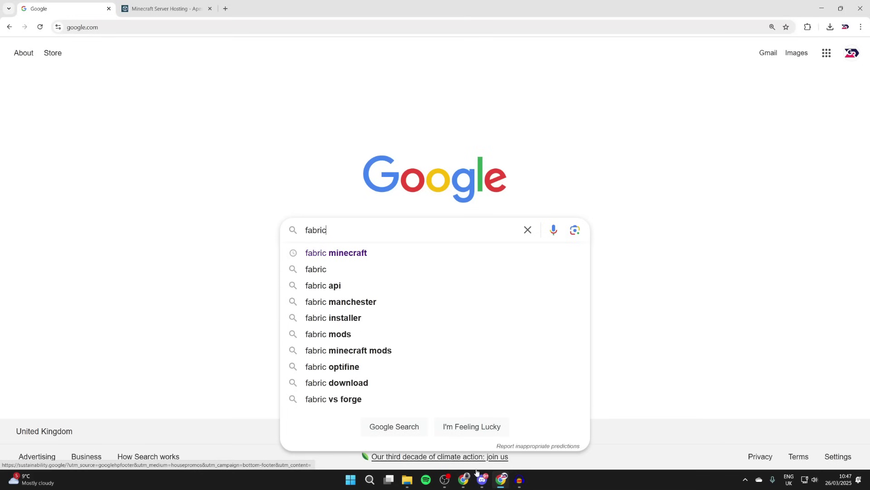
pyautogui.press('Return')
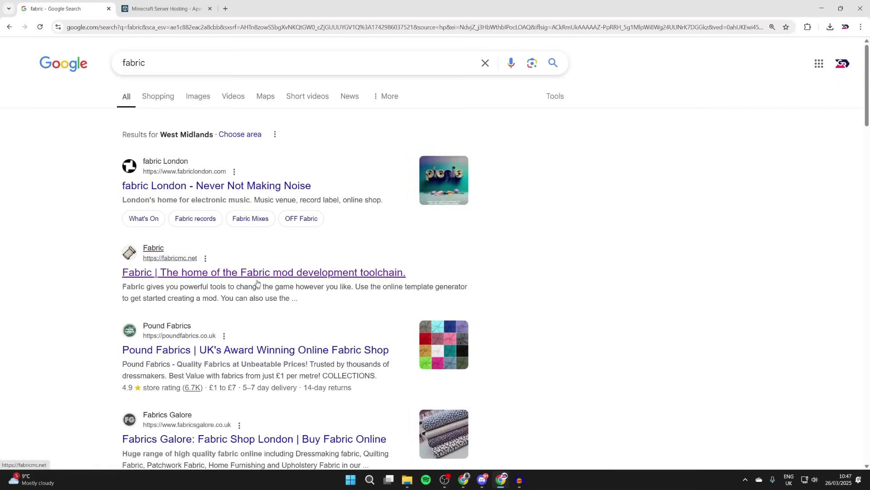
# Open the Fabric mod loader site at fabricmc.net and download the Fabric installer for Windows
pyautogui.click(257, 281)
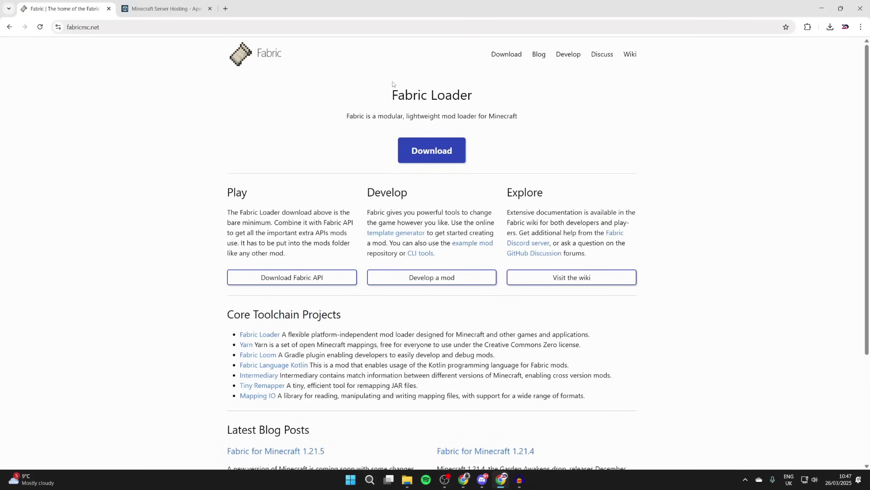
pyautogui.click(416, 150)
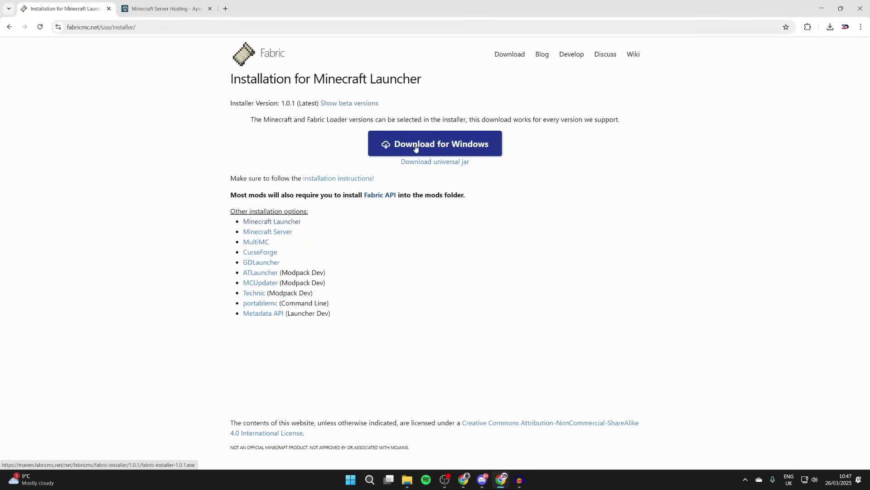
pyautogui.click(417, 149)
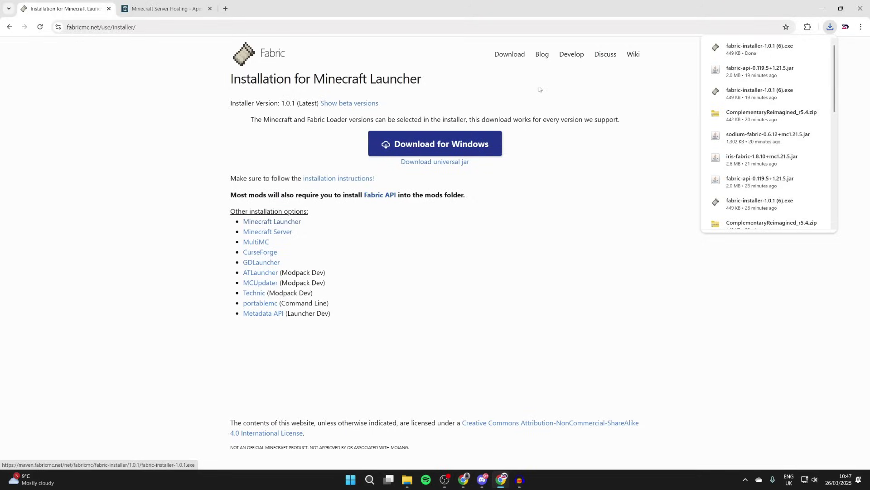
# Open the Fabric API page on CurseForge and download the Fabric API 0.119.5+1.21.5 file
pyautogui.click(384, 197)
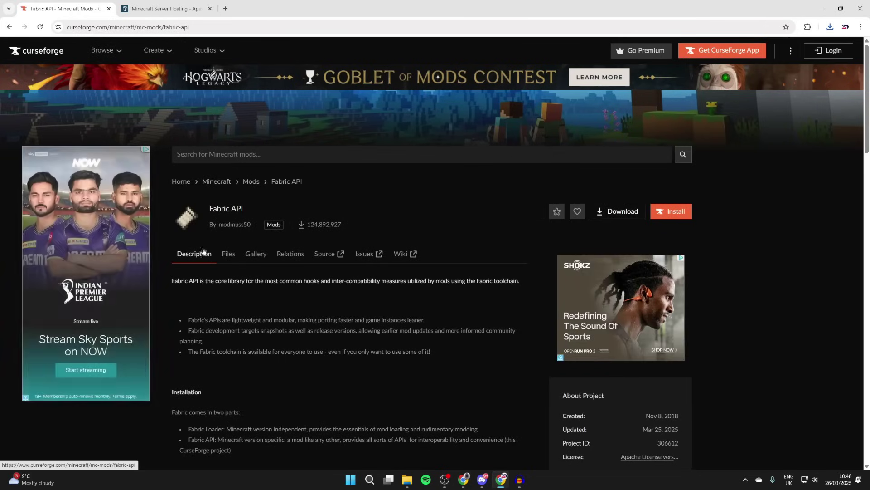
pyautogui.click(230, 255)
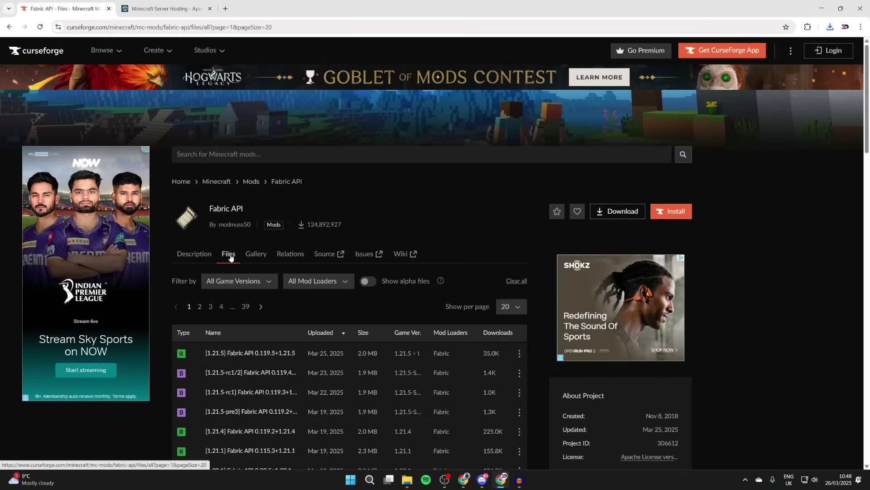
pyautogui.scroll(-2, 227, 252)
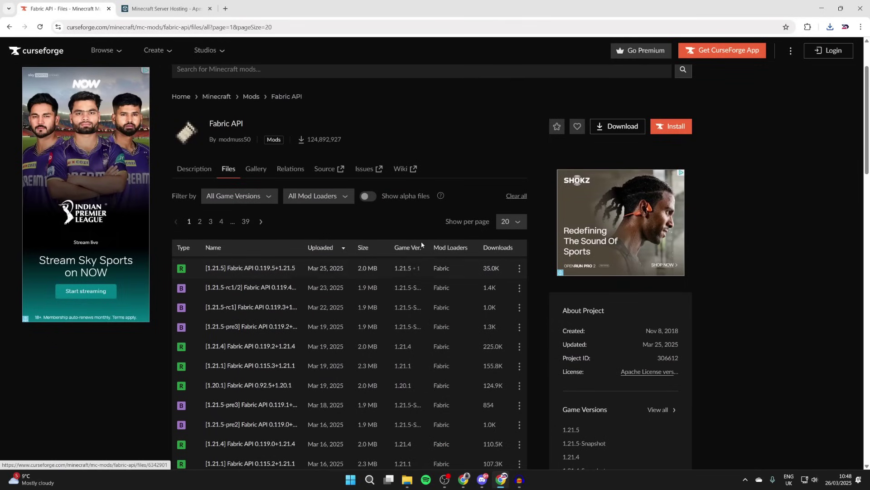
pyautogui.click(519, 268)
pyautogui.click(534, 305)
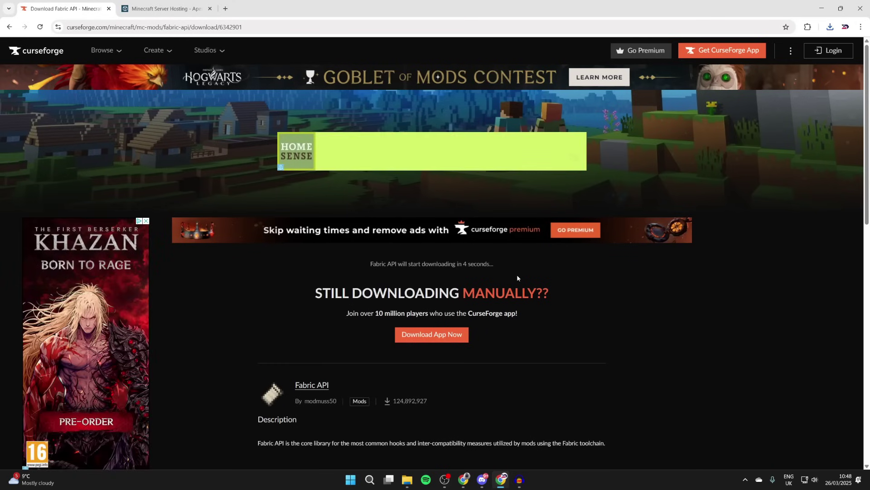
# Return to the Fabric API files page, search CurseForge for "sodium" and open the Sodium mod by JellySquid
pyautogui.click(10, 28)
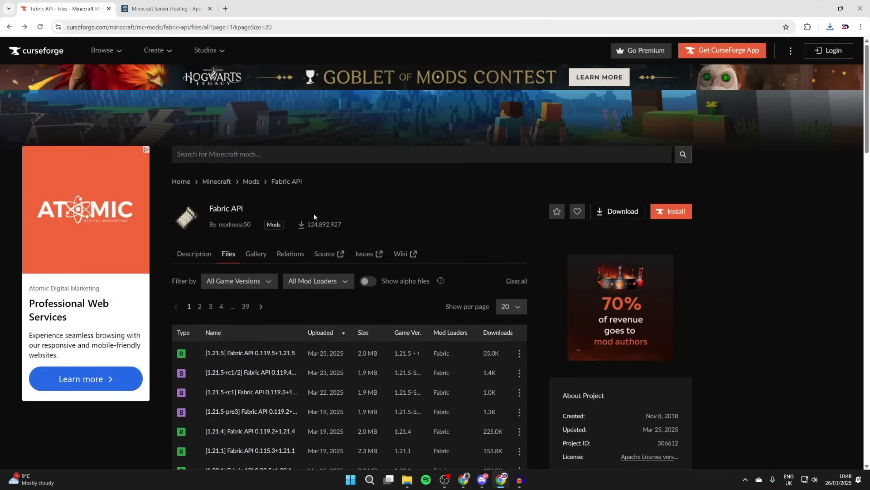
pyautogui.click(256, 156)
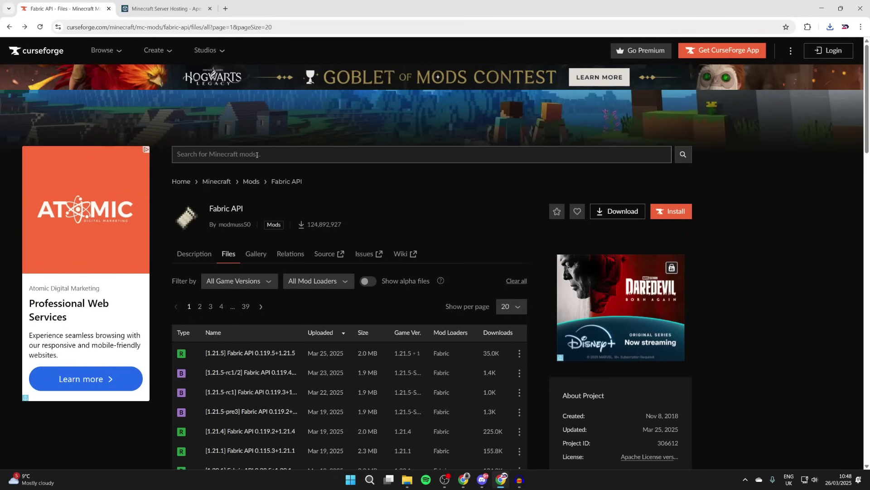
pyautogui.write('sodium')
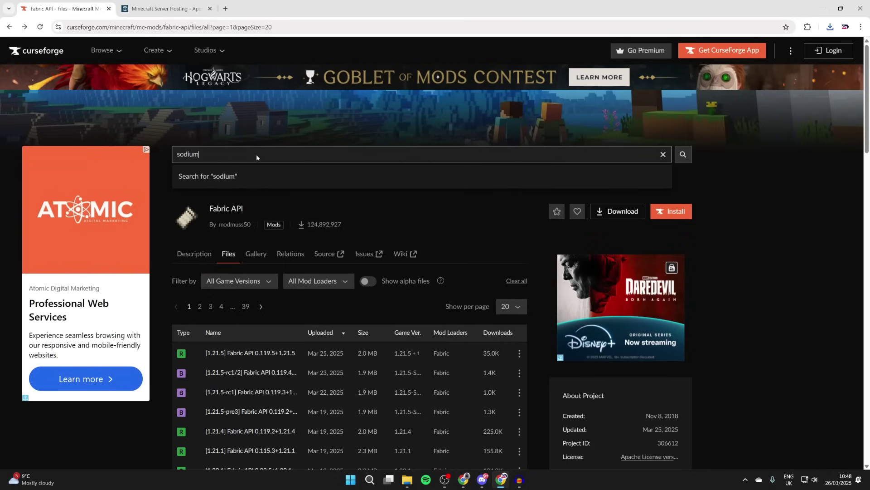
pyautogui.press('Return')
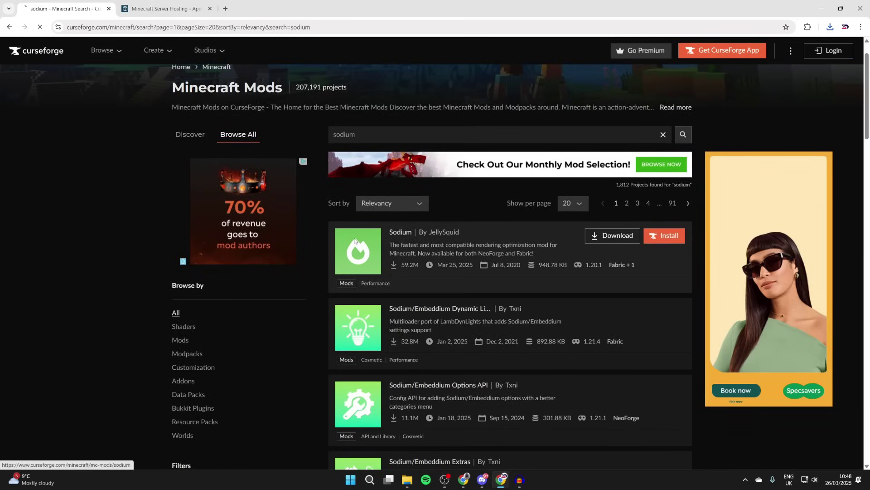
pyautogui.click(355, 238)
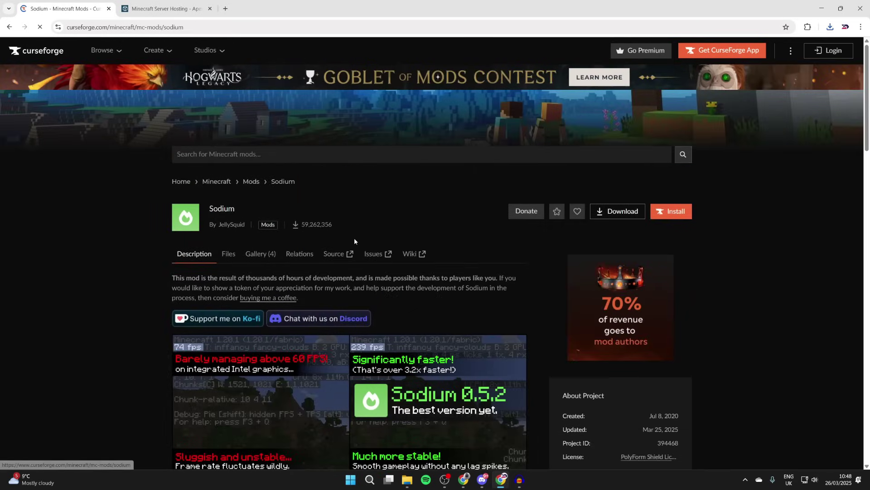
# Download the Sodium 0.6.12 for Fabric file for game version 1.21.5 from the mod's files list
pyautogui.click(229, 254)
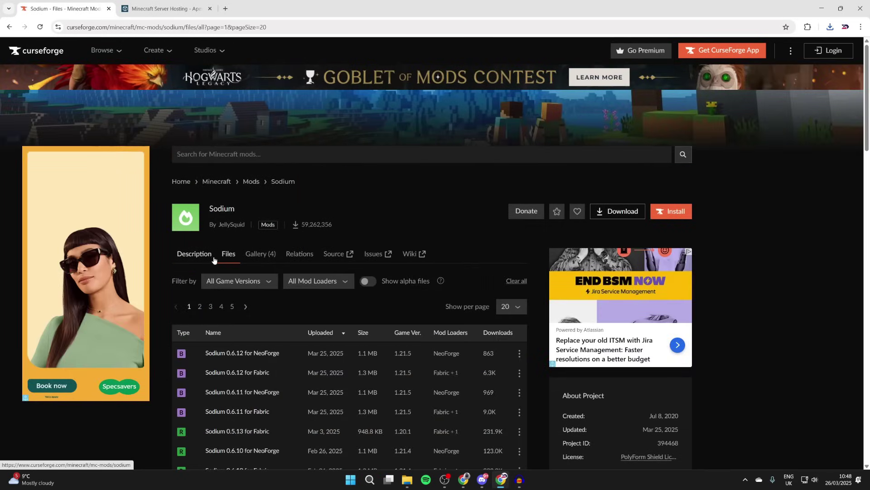
pyautogui.scroll(-2, 214, 259)
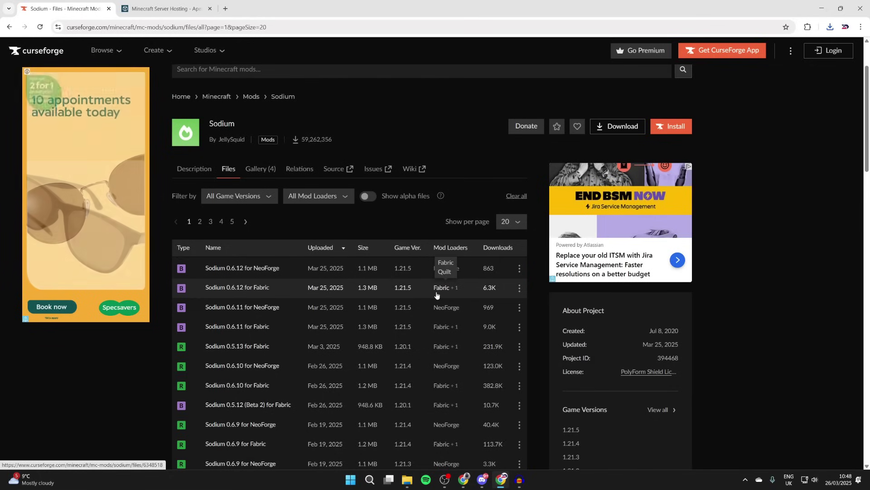
pyautogui.click(519, 288)
pyautogui.click(548, 326)
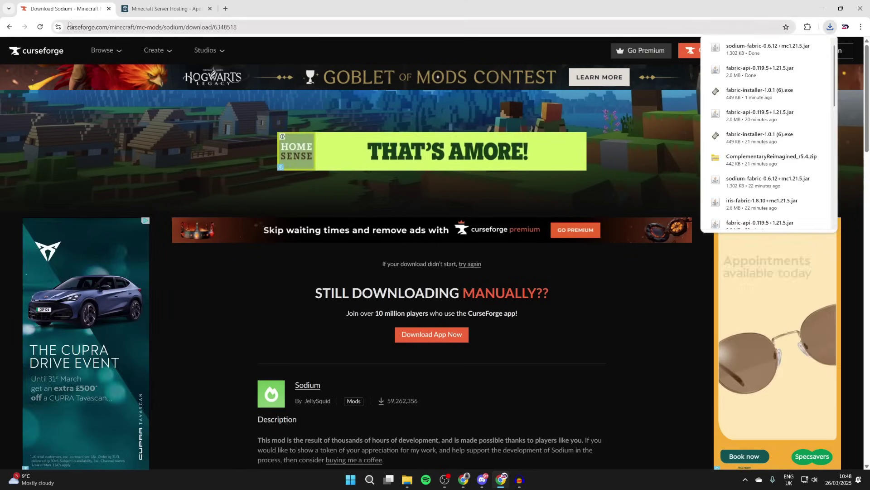
# Return to the Sodium files page, search CurseForge for "iris shaders" and open the Iris Shaders mod
pyautogui.click(9, 27)
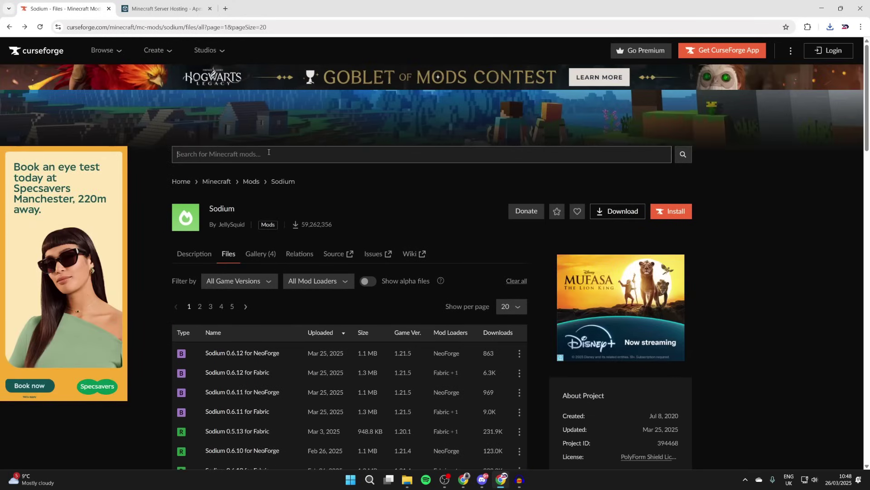
pyautogui.write('iris shader')
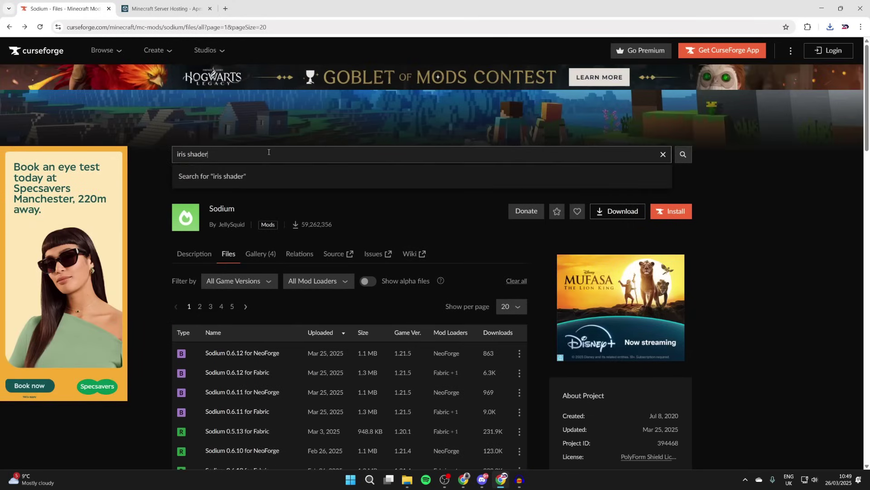
pyautogui.write('s')
pyautogui.press('Return')
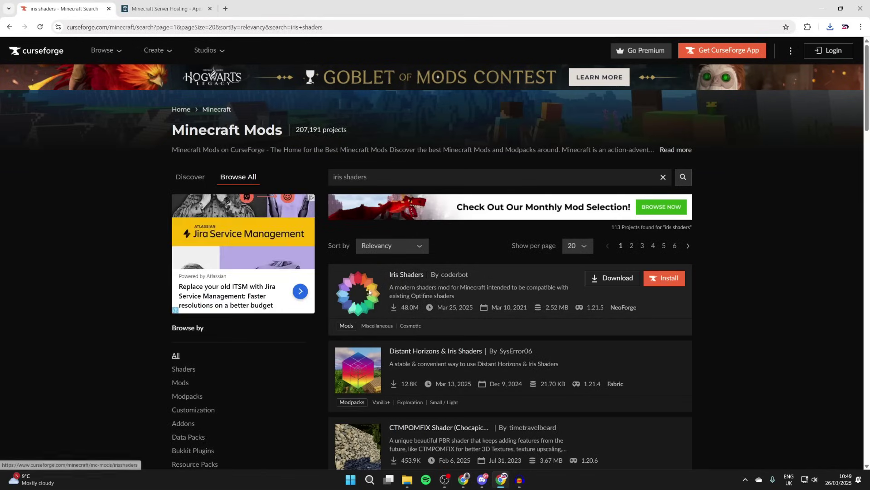
pyautogui.click(369, 292)
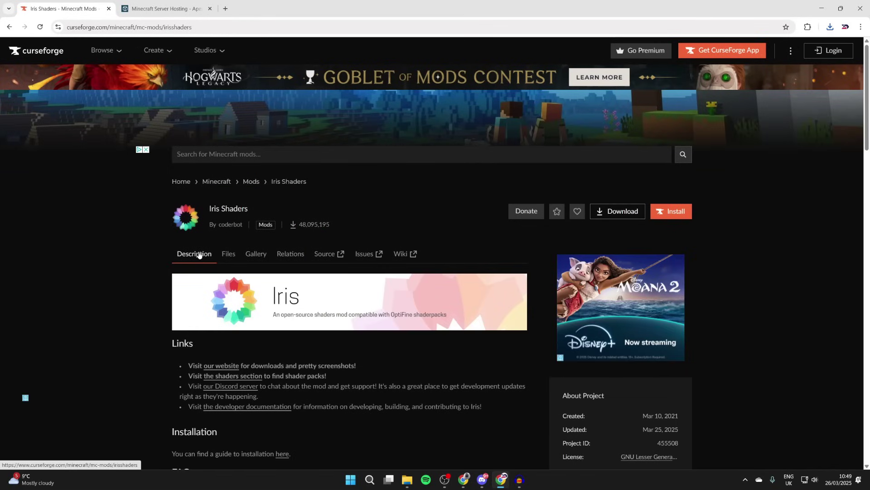
# Download the Iris 1.8.10 for Fabric 1.21.5 file from the mod's files list
pyautogui.click(228, 255)
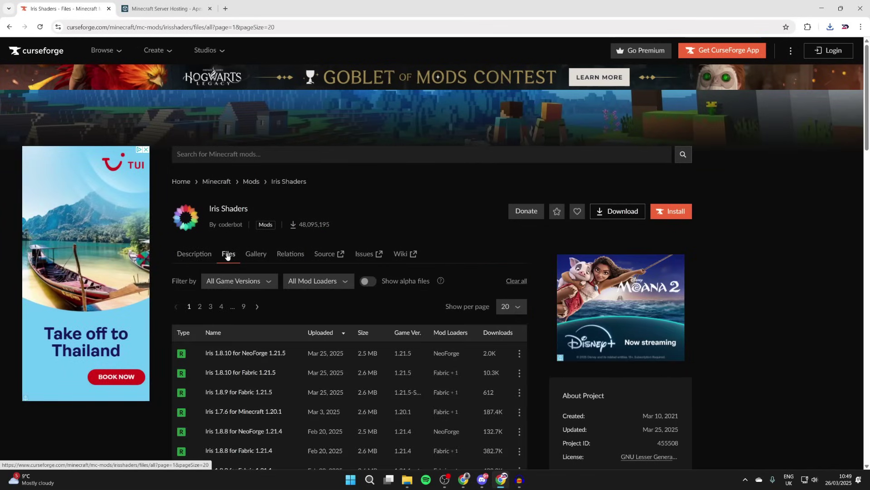
pyautogui.scroll(-1, 228, 255)
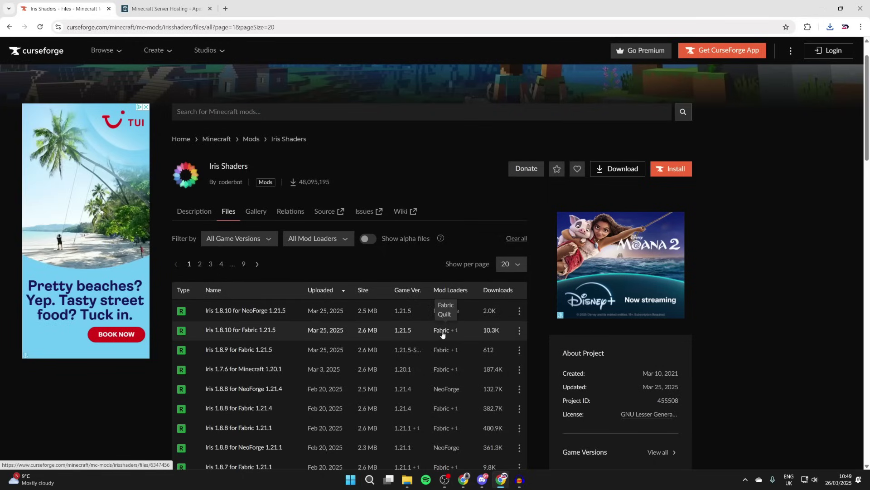
pyautogui.click(519, 330)
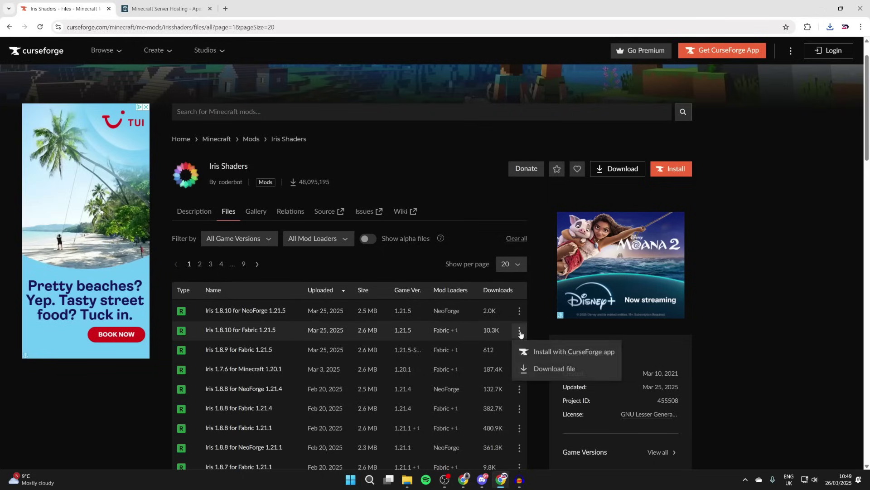
pyautogui.click(553, 368)
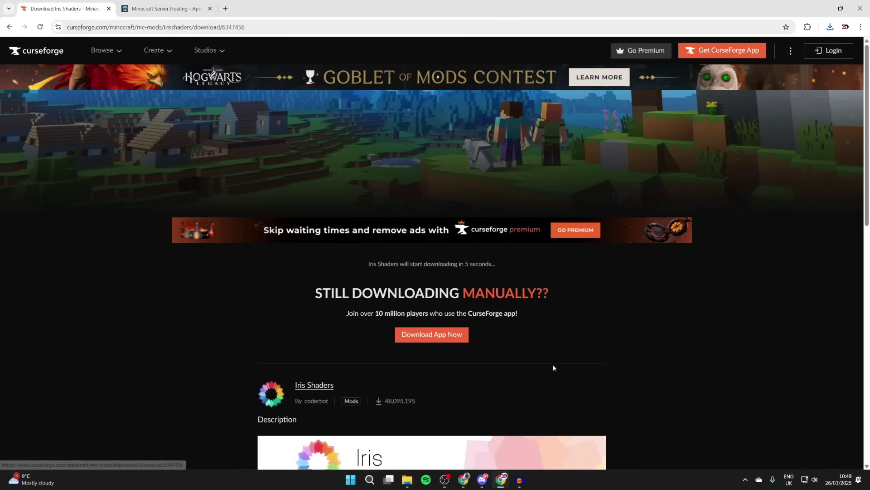
# Return from the Iris download to CurseForge's Minecraft listings, filter them to Shaders and open Complementary Shaders - Unbound
pyautogui.click(8, 27)
pyautogui.click(9, 27)
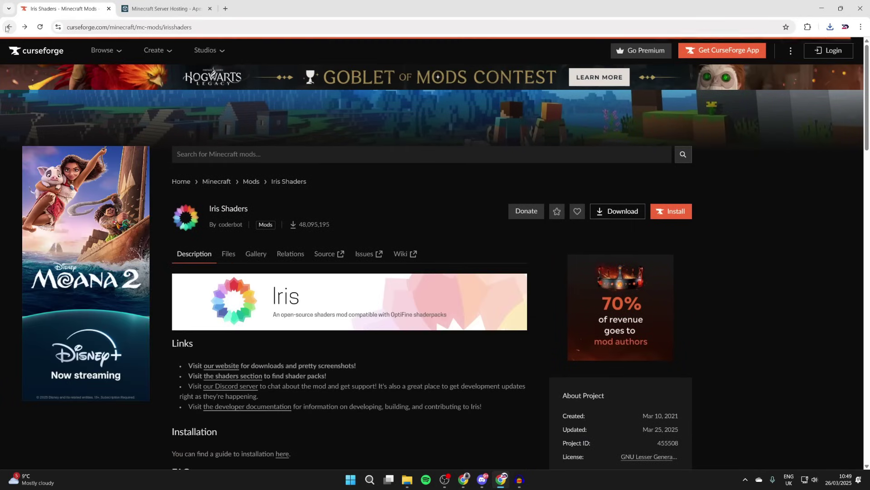
pyautogui.click(252, 182)
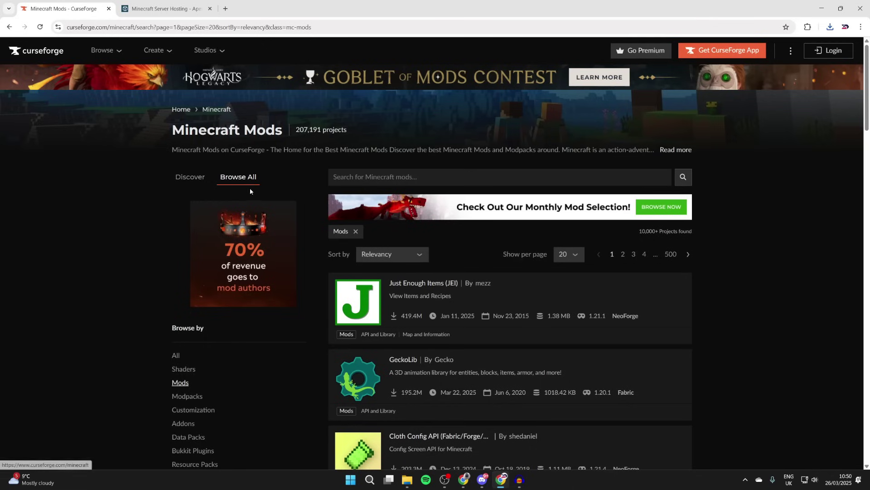
pyautogui.scroll(-1, 222, 301)
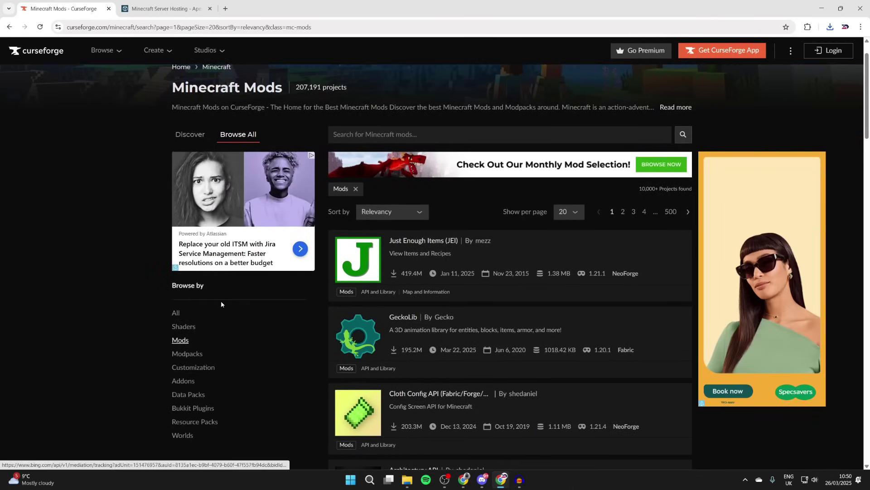
pyautogui.click(190, 329)
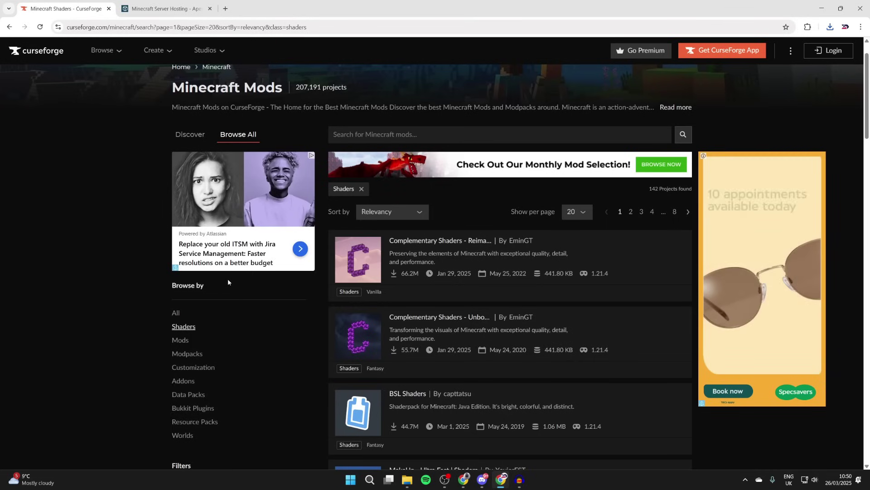
pyautogui.scroll(-2, 387, 281)
pyautogui.click(388, 281)
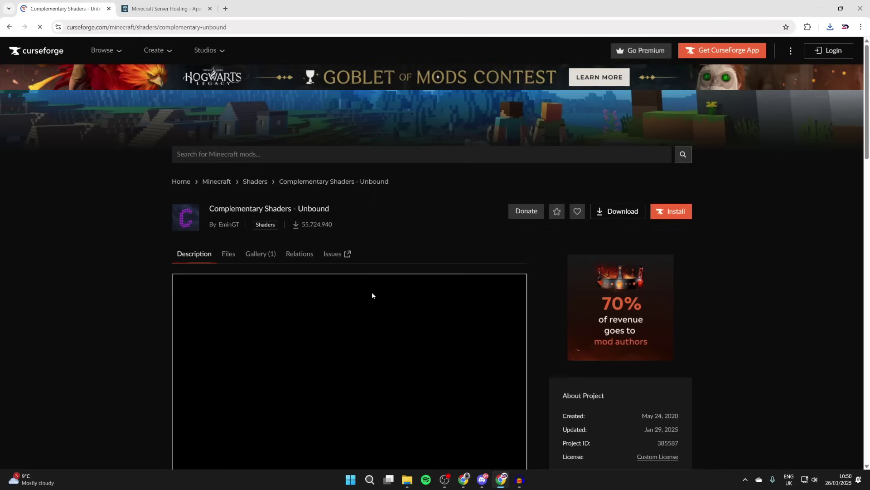
# Look over the Complementary Shaders - Unbound description and download Complementary Unbound r5.4 for 1.21.5 from its files list
pyautogui.scroll(-4, 371, 292)
pyautogui.scroll(-10, 328, 244)
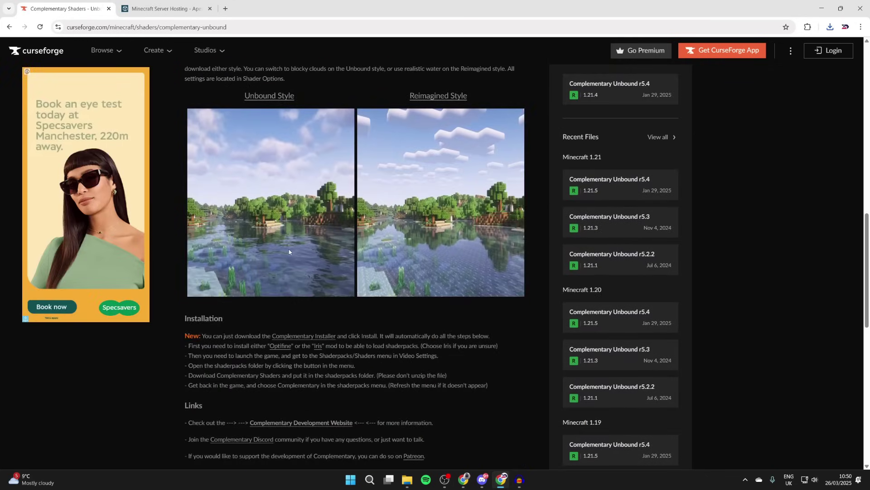
pyautogui.scroll(11, 282, 248)
pyautogui.scroll(3, 282, 247)
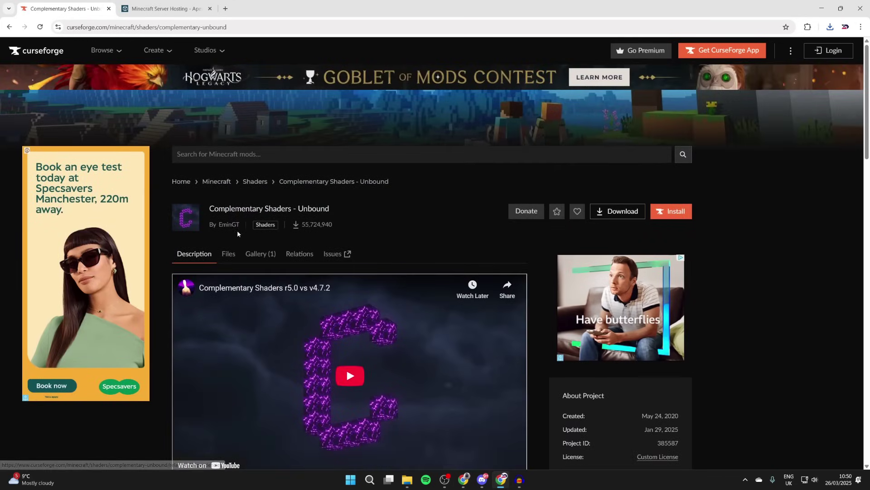
pyautogui.click(228, 255)
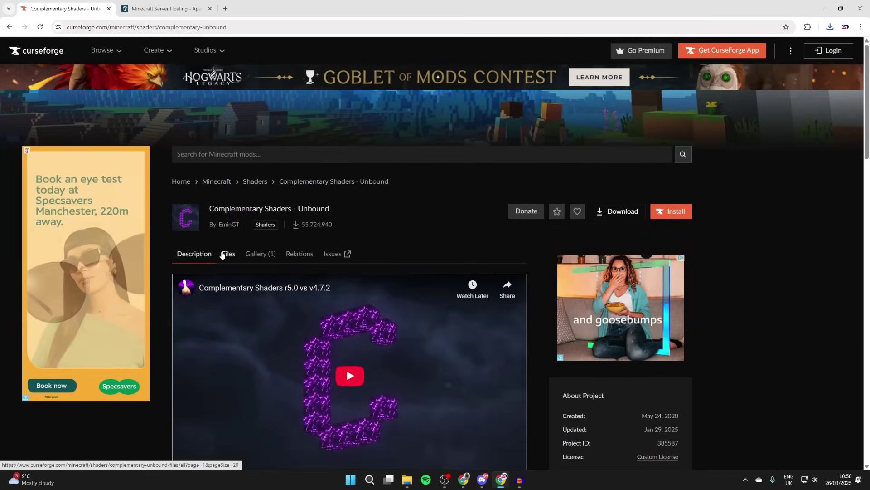
pyautogui.scroll(-1, 222, 254)
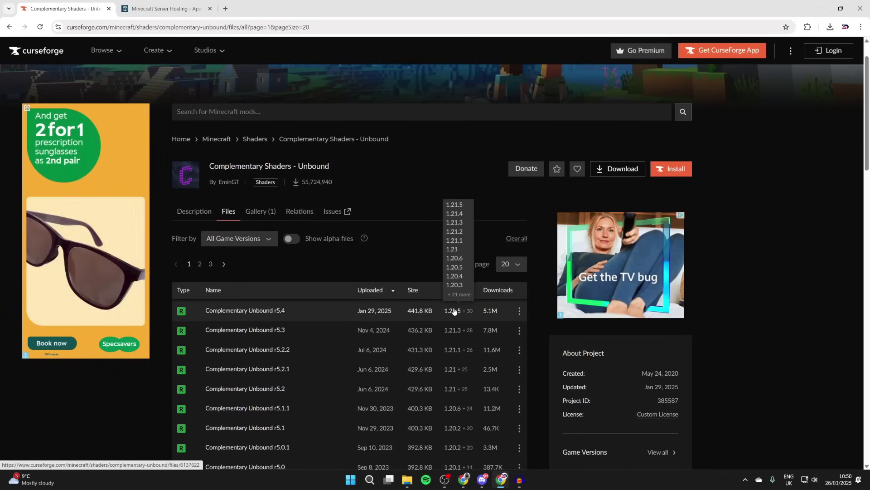
pyautogui.moveTo(472, 315)
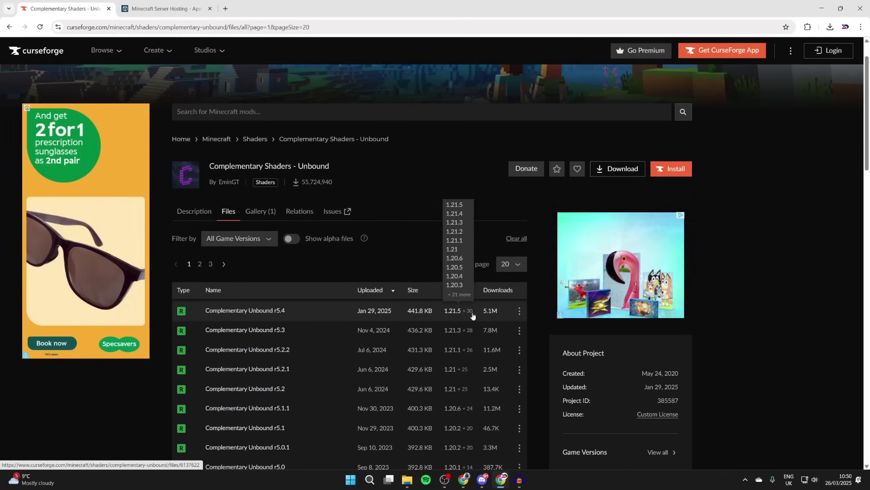
pyautogui.click(520, 311)
pyautogui.click(529, 349)
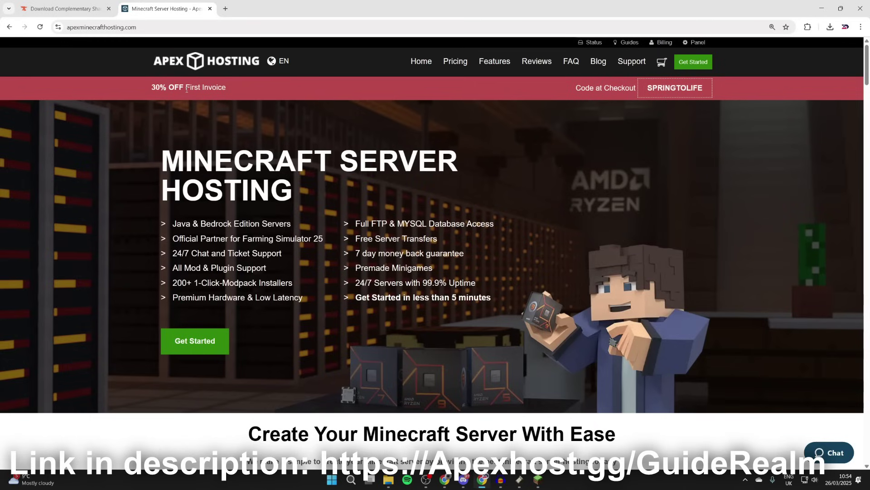
# Look through the Minecraft server hosting features on the Apex Hosting page
pyautogui.scroll(-8, 291, 167)
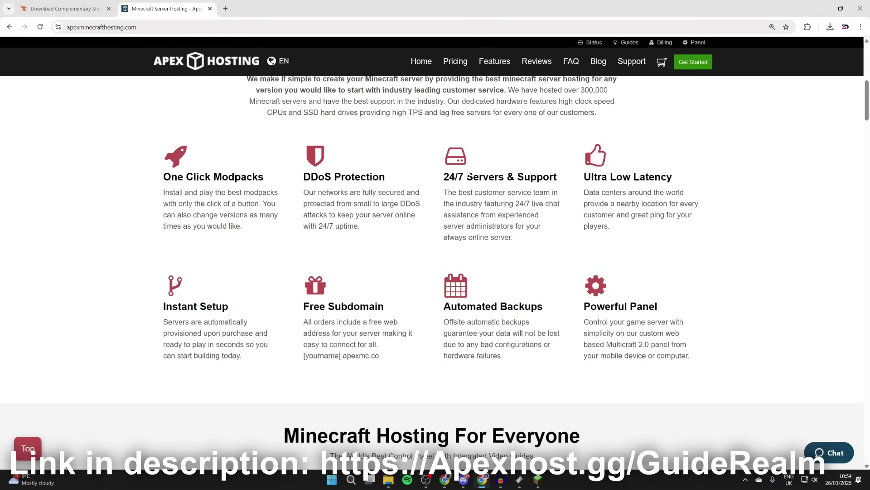
pyautogui.scroll(8, 287, 221)
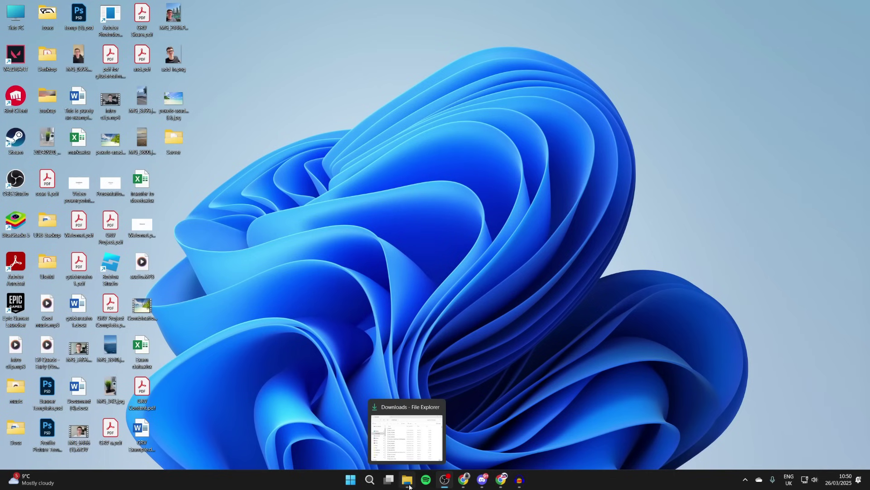
# Run fabric-installer-1.0.1 (6).exe from Downloads and install Fabric Loader 0.16.10 for Minecraft 1.21.5
pyautogui.click(279, 266)
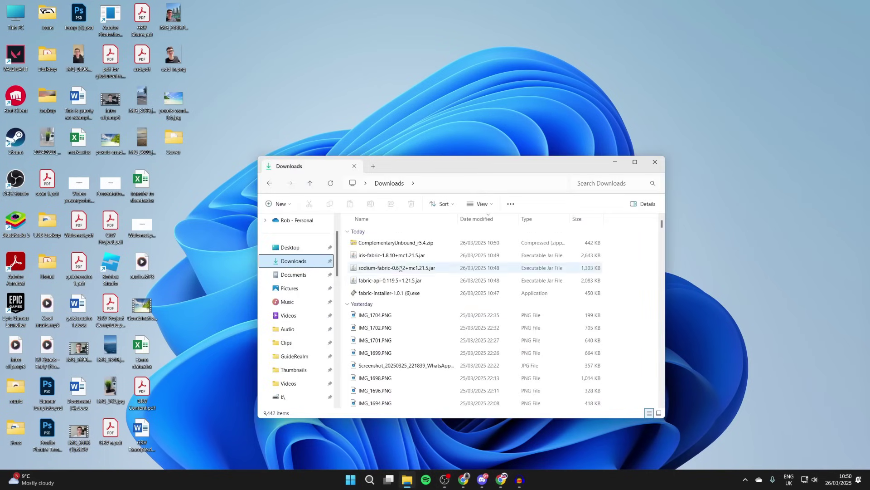
pyautogui.doubleClick(395, 294)
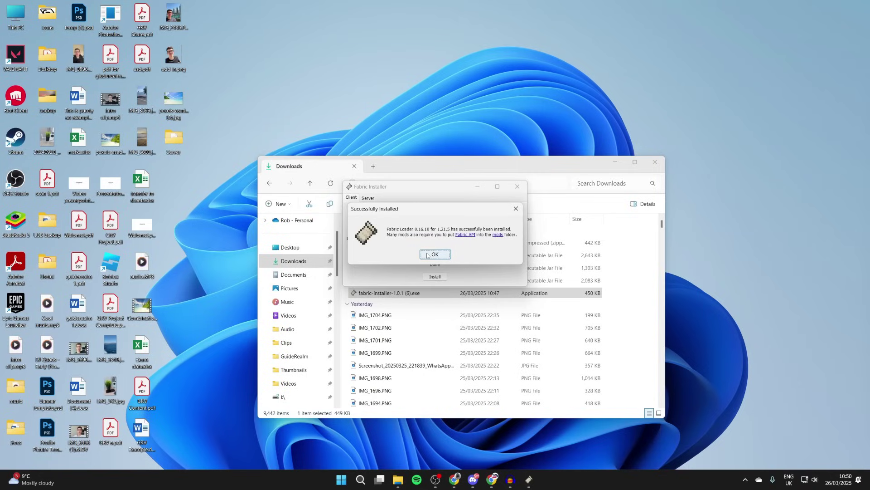
pyautogui.click(427, 255)
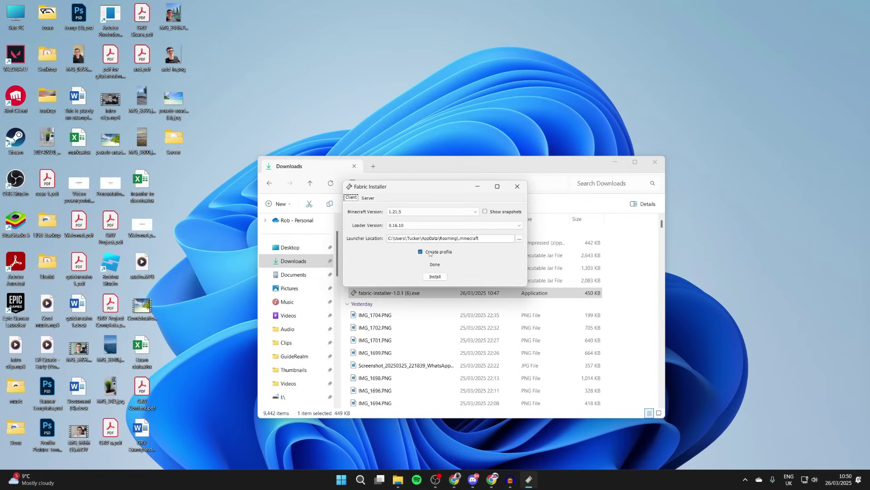
# Start the Minecraft Launcher and open the game folder of the fabric-loader-1.21.5 installation
pyautogui.click(361, 480)
pyautogui.write('m')
pyautogui.click(359, 249)
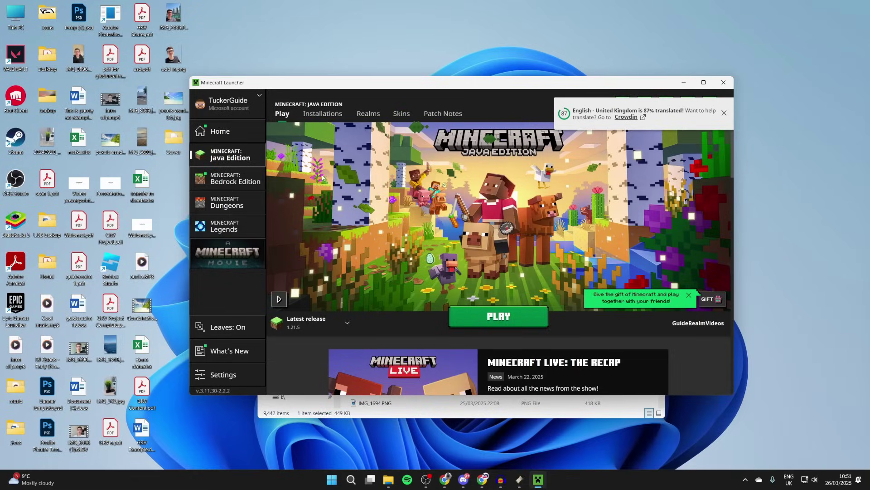
pyautogui.click(319, 117)
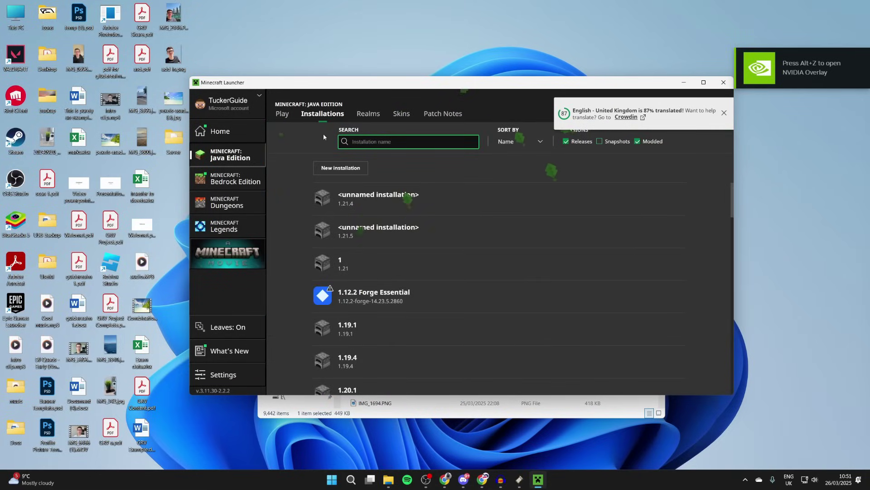
pyautogui.scroll(-10, 370, 213)
pyautogui.scroll(-8, 372, 211)
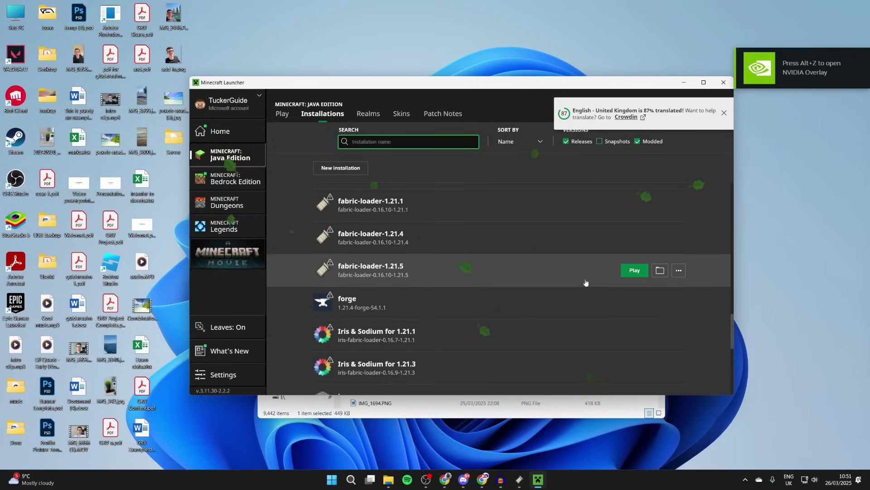
pyautogui.click(660, 271)
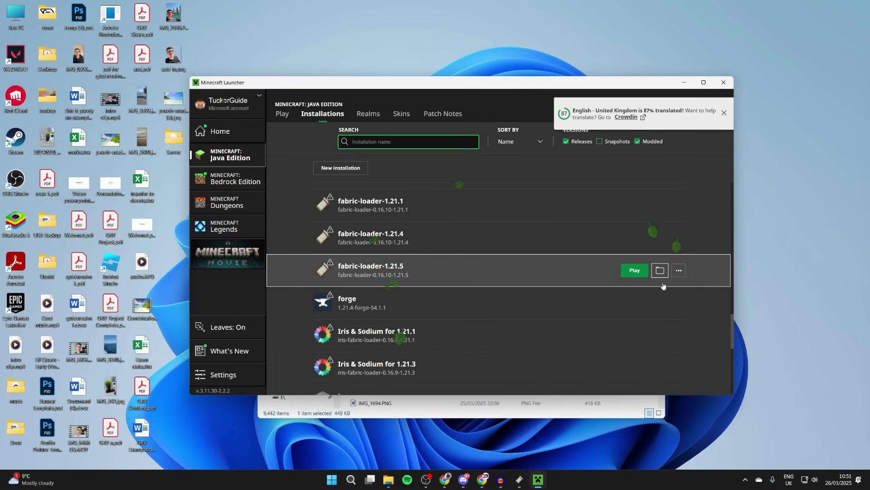
# Open the mods folder inside the .minecraft folder
pyautogui.scroll(-4, 494, 268)
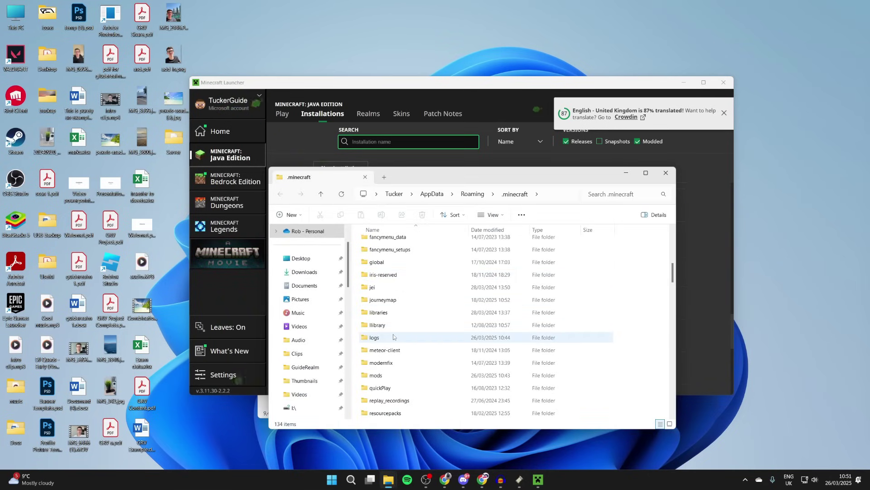
pyautogui.doubleClick(394, 375)
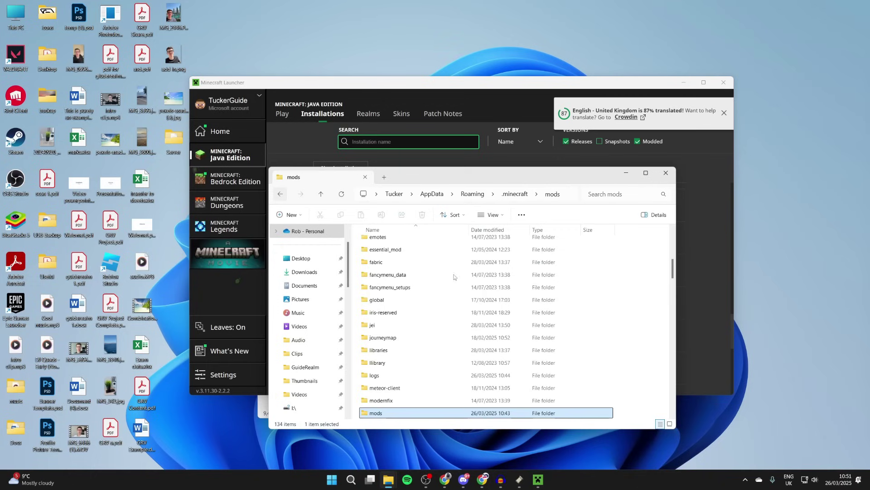
pyautogui.hotkey('alt', 'Left')
pyautogui.doubleClick(506, 414)
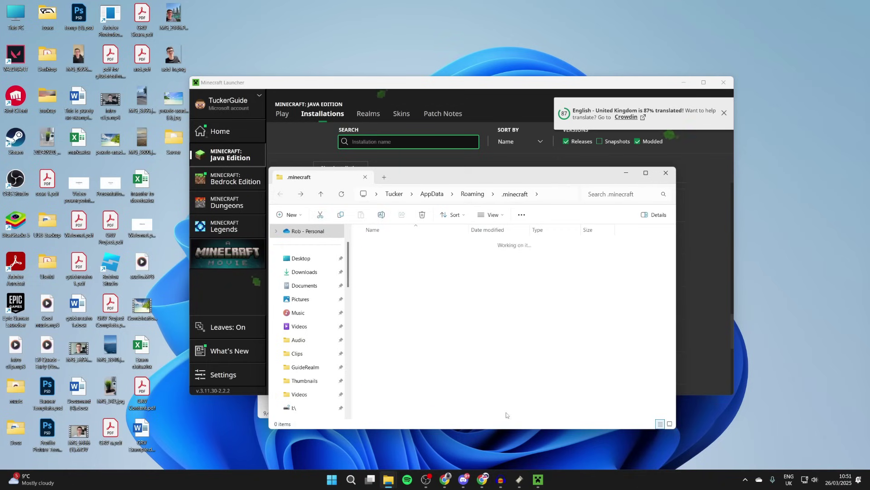
# Arrange the mods and Downloads windows side by side and move the Fabric API, Sodium and Iris jar files into the mods folder
pyautogui.moveTo(408, 176); pyautogui.dragTo(334, 111)
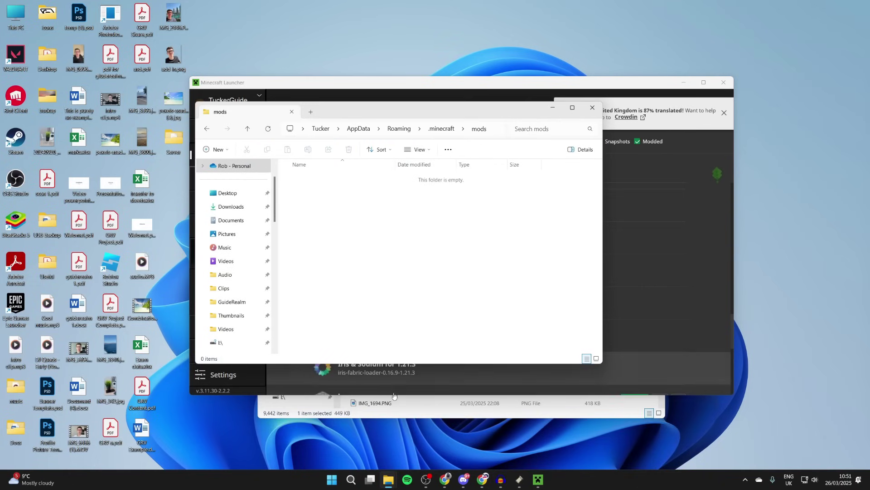
pyautogui.click(397, 419)
pyautogui.moveTo(452, 164); pyautogui.dragTo(634, 216)
pyautogui.moveTo(569, 333); pyautogui.dragTo(394, 213)
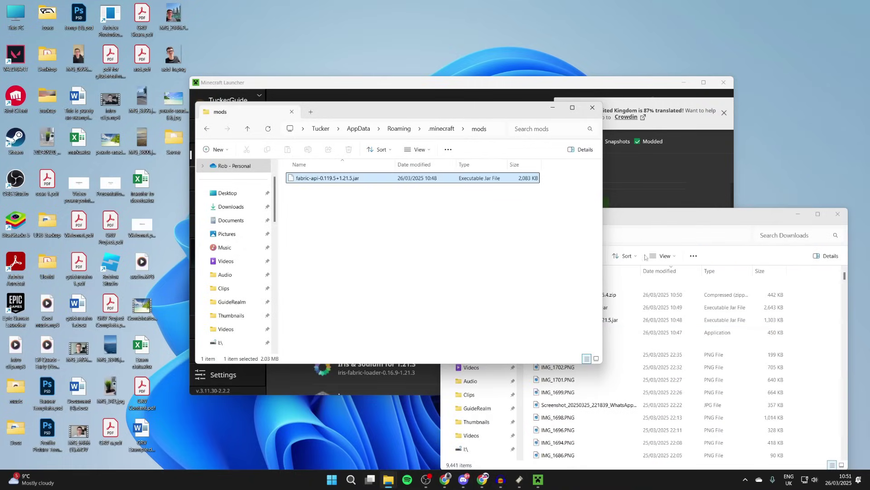
pyautogui.click(686, 220)
pyautogui.moveTo(612, 321); pyautogui.dragTo(392, 213)
pyautogui.click(680, 226)
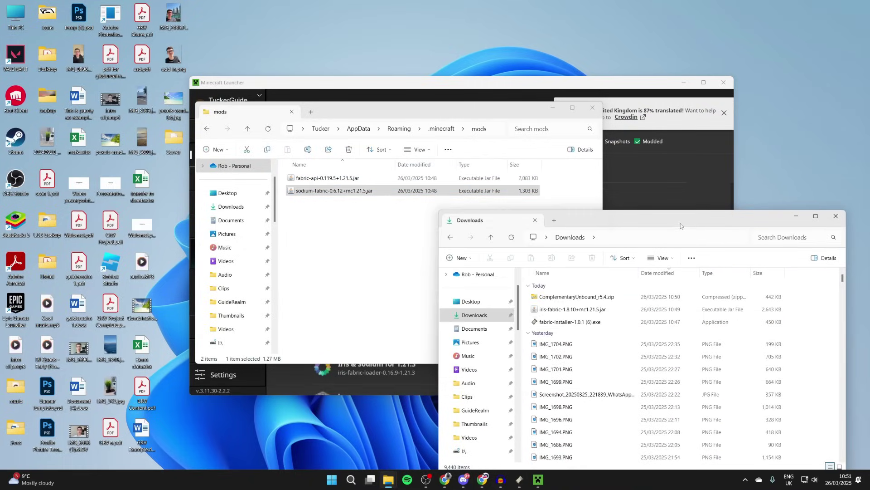
pyautogui.moveTo(573, 309); pyautogui.dragTo(416, 188)
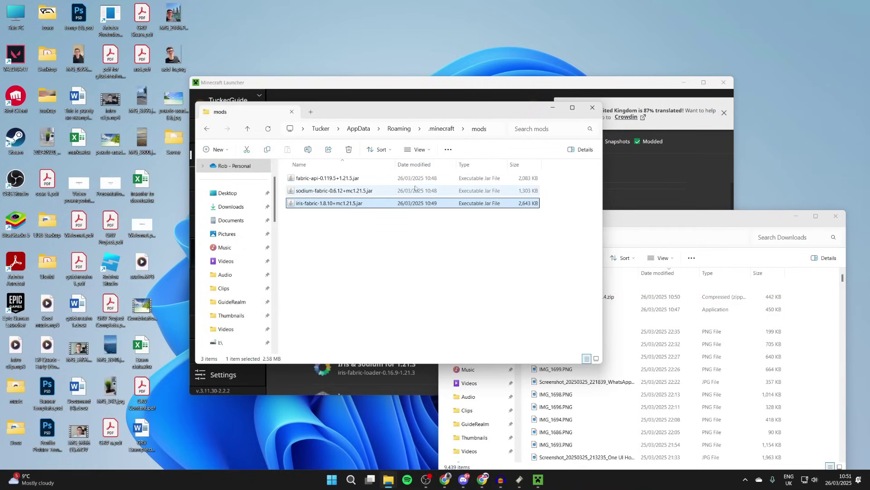
# Launch the fabric-loader-1.21.5 installation and open the Shader Packs screen from the in-game video settings
pyautogui.click(401, 82)
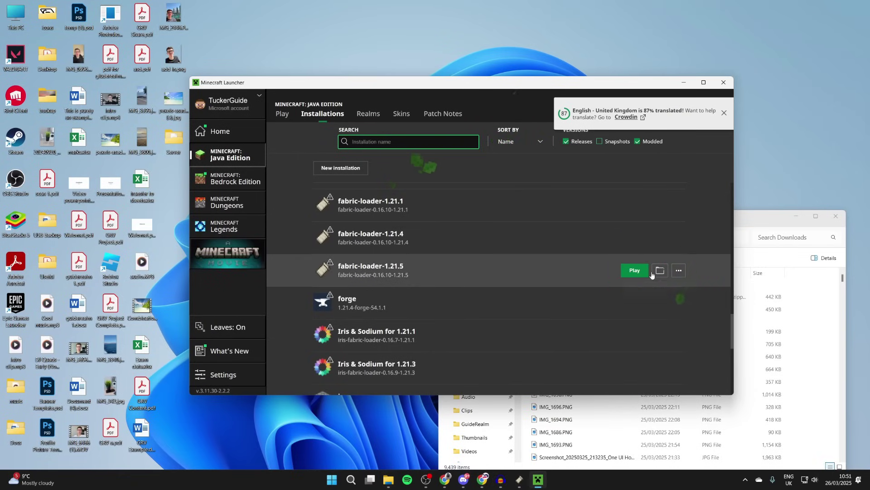
pyautogui.click(634, 269)
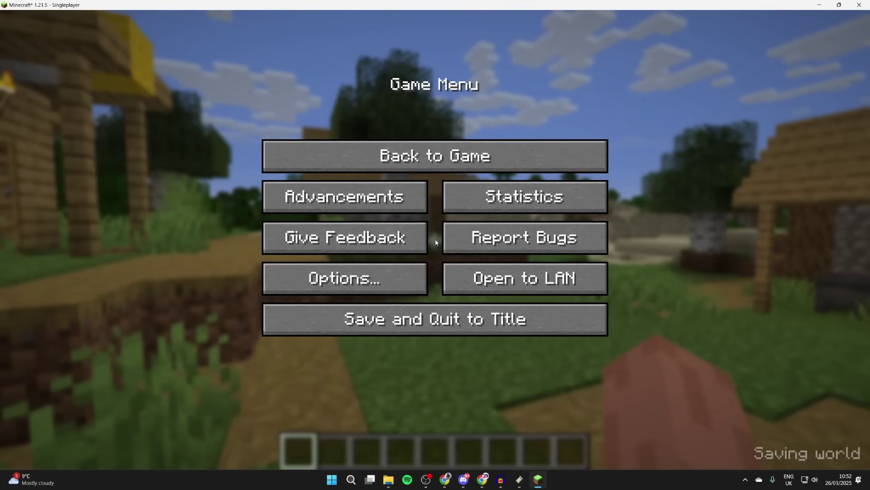
pyautogui.click(372, 278)
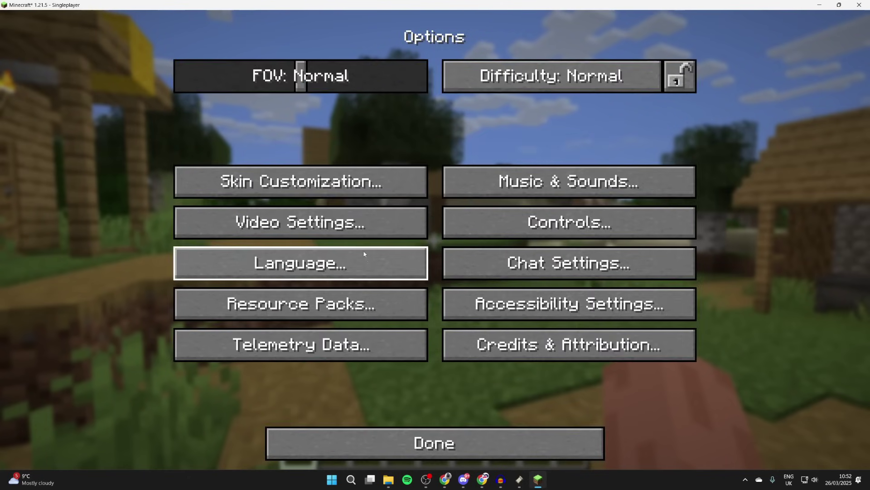
pyautogui.click(357, 233)
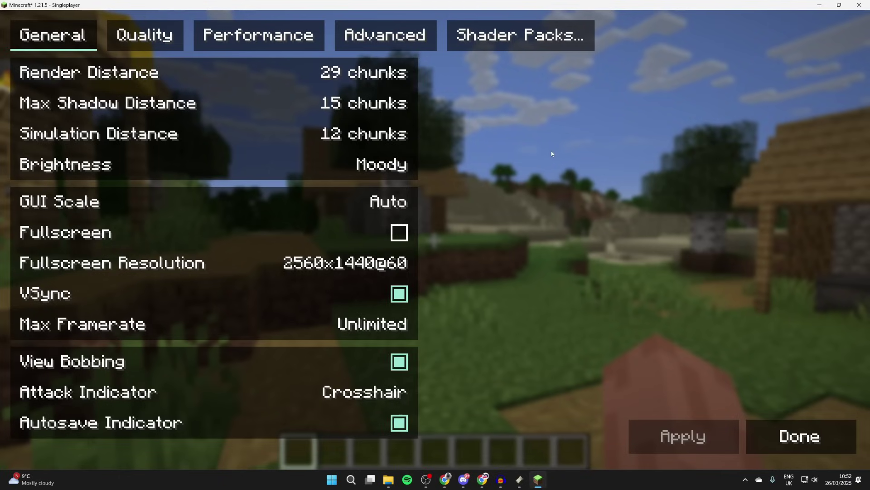
pyautogui.click(512, 36)
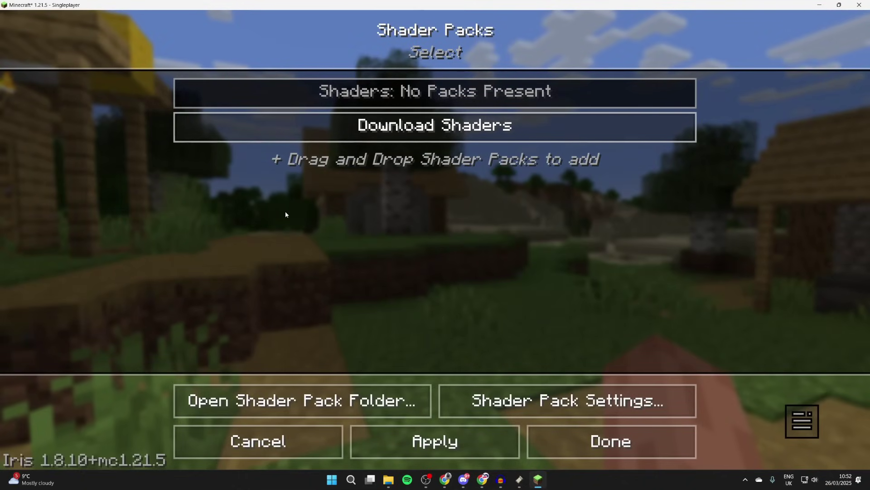
# Add ComplementaryUnbound_r5.4.zip from Downloads to the game's shader packs, select it and apply it
pyautogui.moveTo(393, 479)
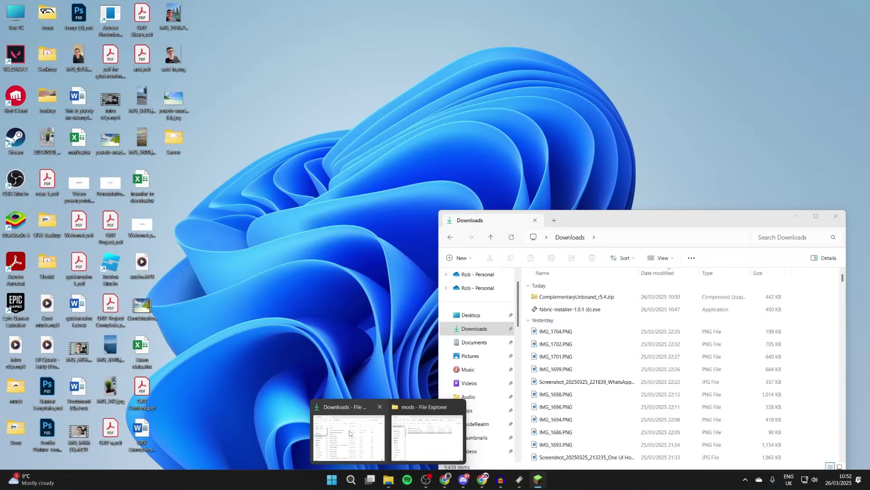
pyautogui.click(349, 436)
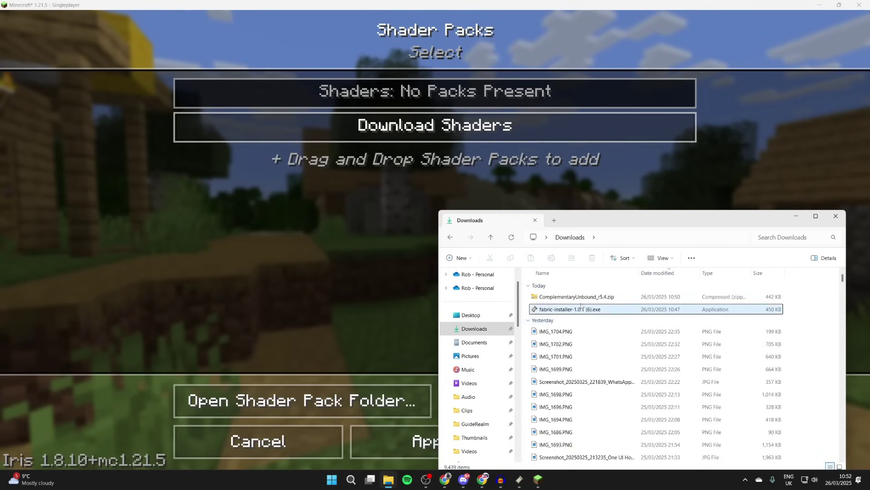
pyautogui.moveTo(580, 297); pyautogui.dragTo(379, 181)
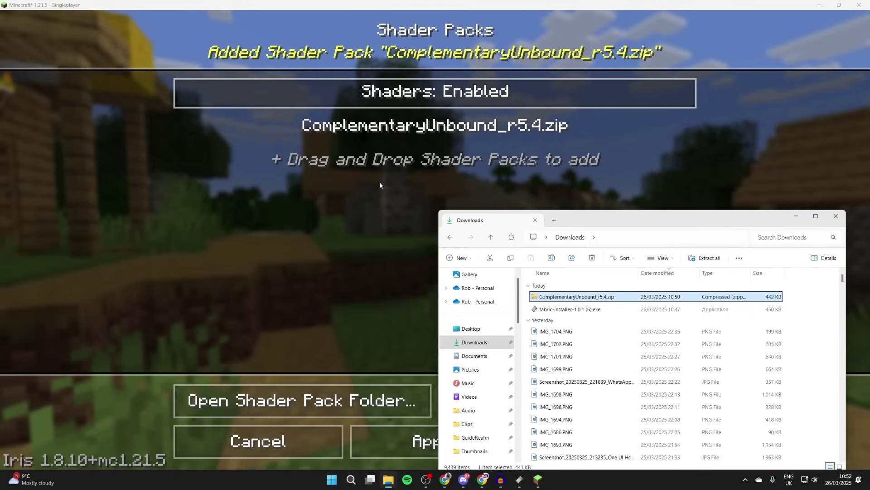
pyautogui.click(355, 178)
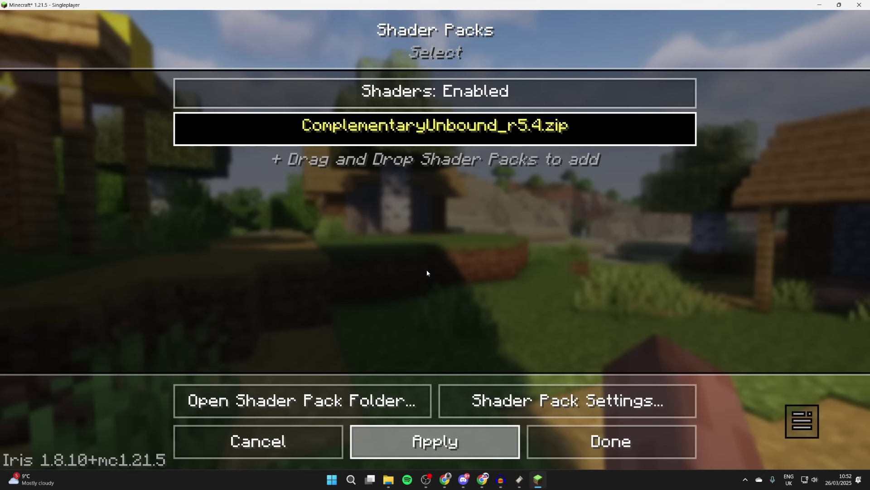
# Return to the game world and walk through the village to inspect the shaders
pyautogui.press('Escape')
pyautogui.press('Escape')
pyautogui.press('Escape')
pyautogui.press('Escape')
pyautogui.press('w')
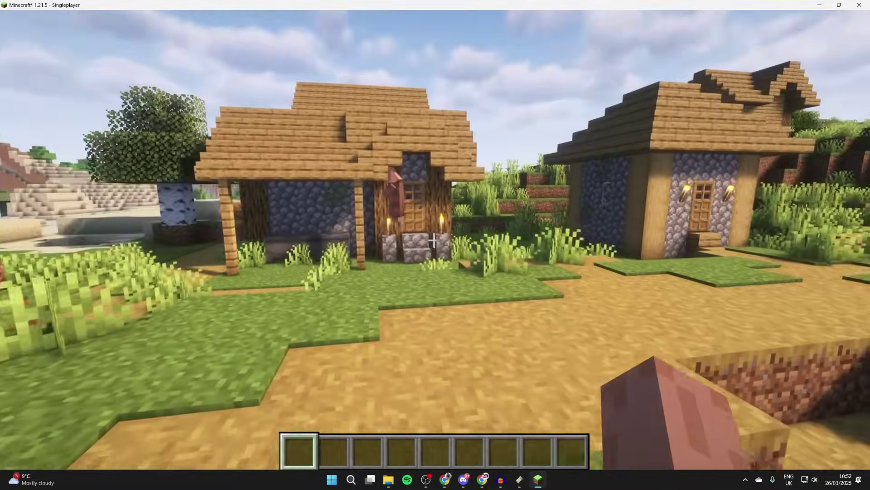
pyautogui.press('w')
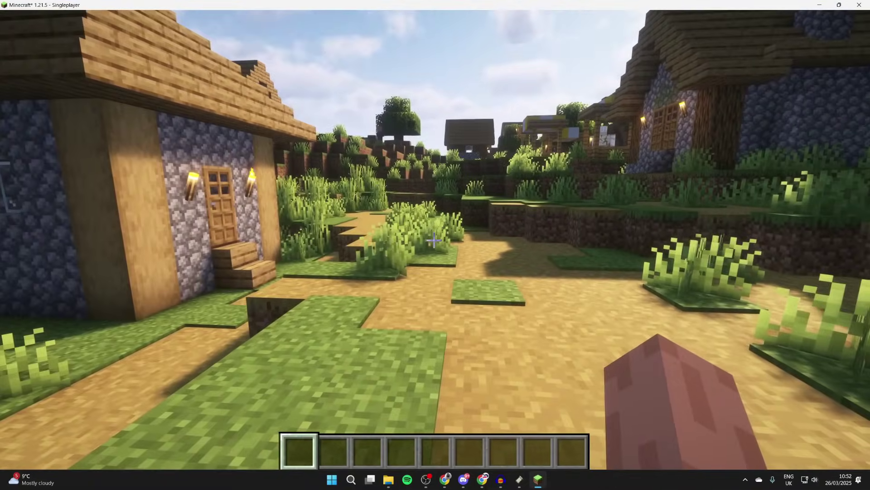